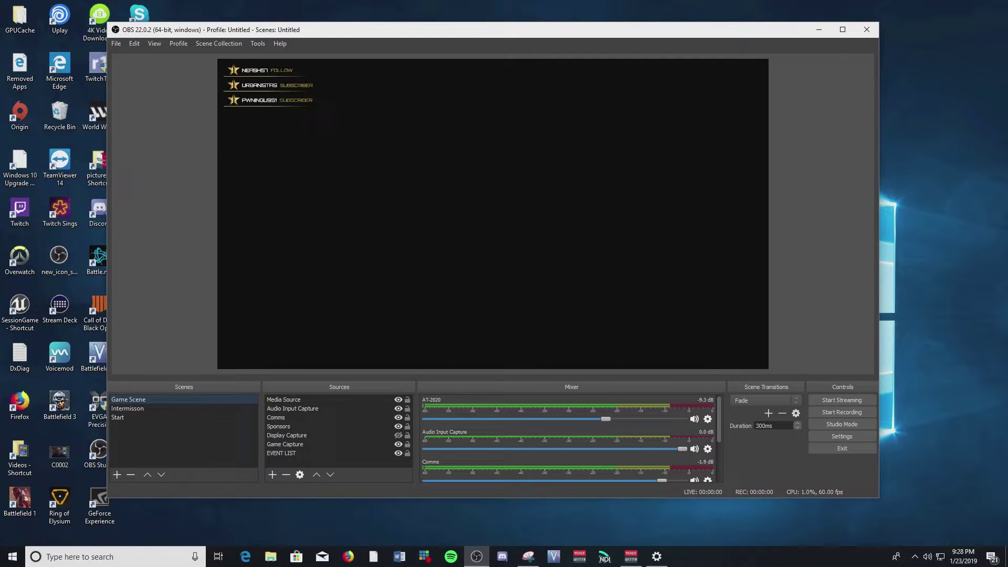
# Step: Turn off Lock UI under View > Docks so dock panels can be moved
pyautogui.hotkey('alt', 'p')
pyautogui.press('Left')
pyautogui.press('Down')
pyautogui.press('Down')
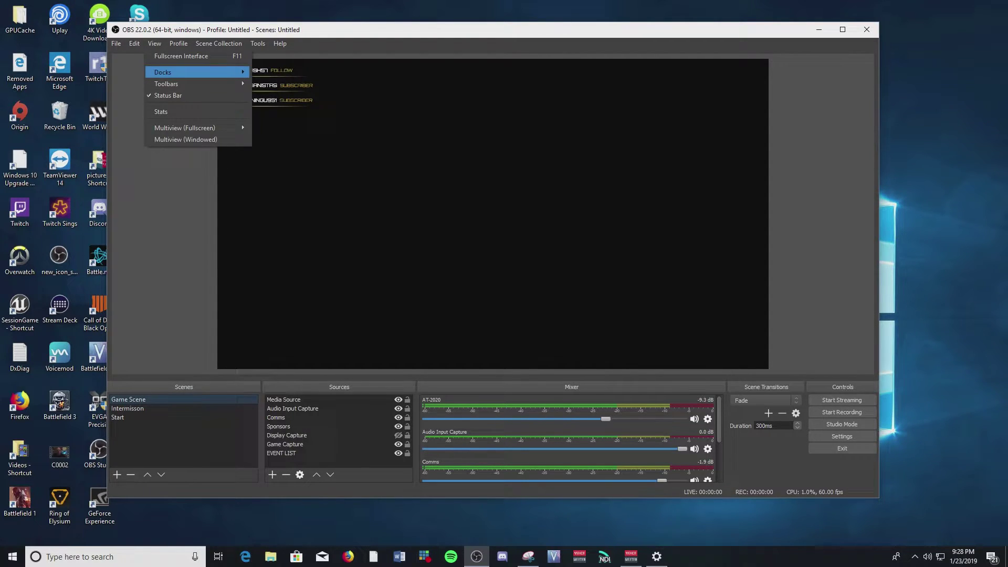
pyautogui.press('Right')
pyautogui.press('Down')
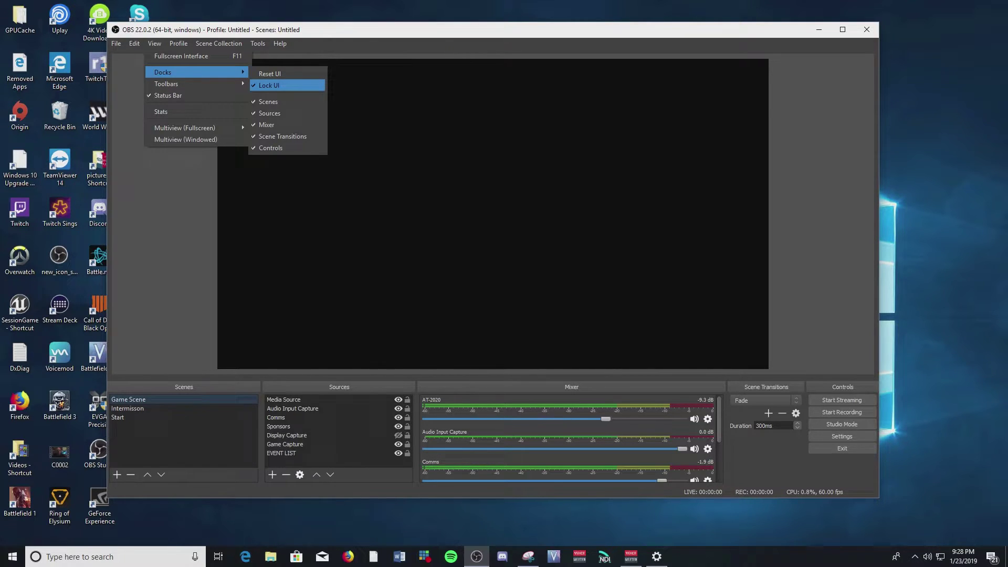
pyautogui.press('Return')
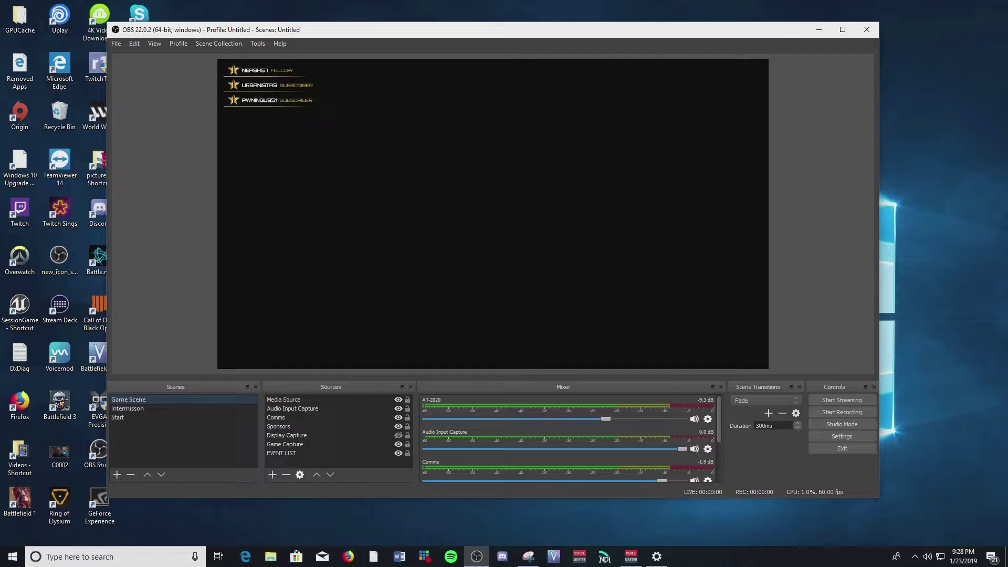
# Step: Revisit View > Docks and close the menu, leaving Lock UI unchecked
pyautogui.hotkey('alt', 'v')
pyautogui.press('Down')
pyautogui.press('Down')
pyautogui.press('Down')
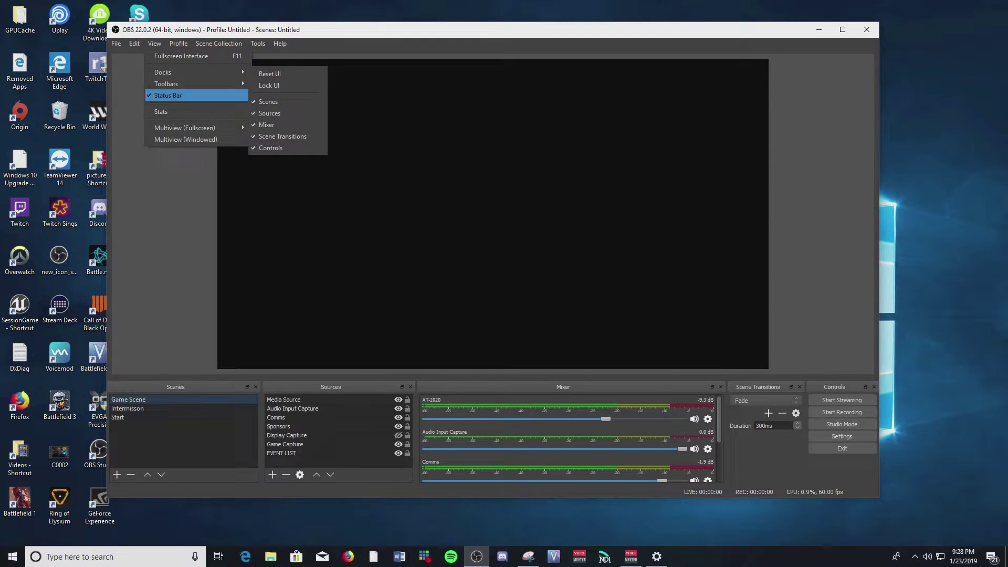
pyautogui.press('Up')
pyautogui.press('Up')
pyautogui.press('Right')
pyautogui.press('Down')
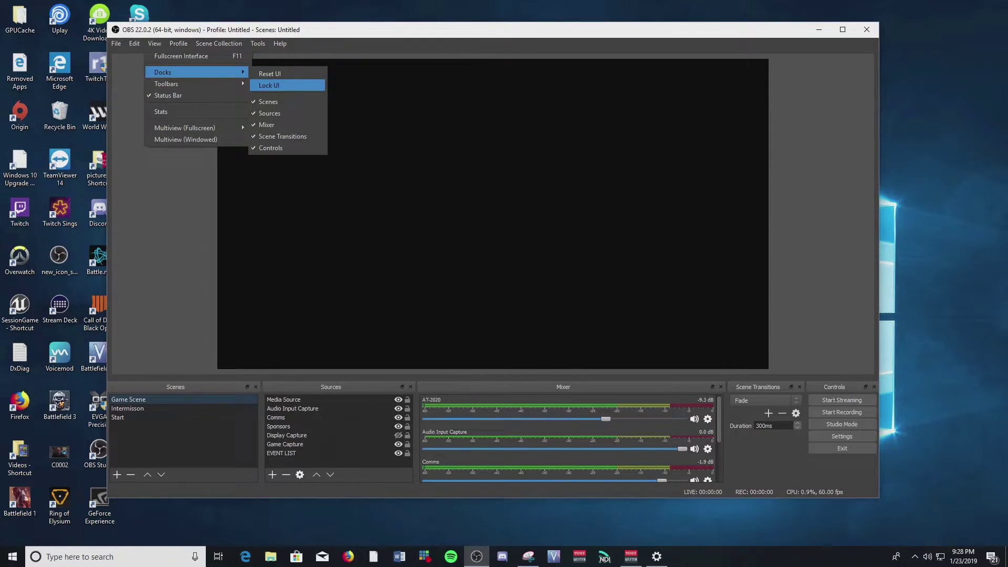
pyautogui.press('Return')
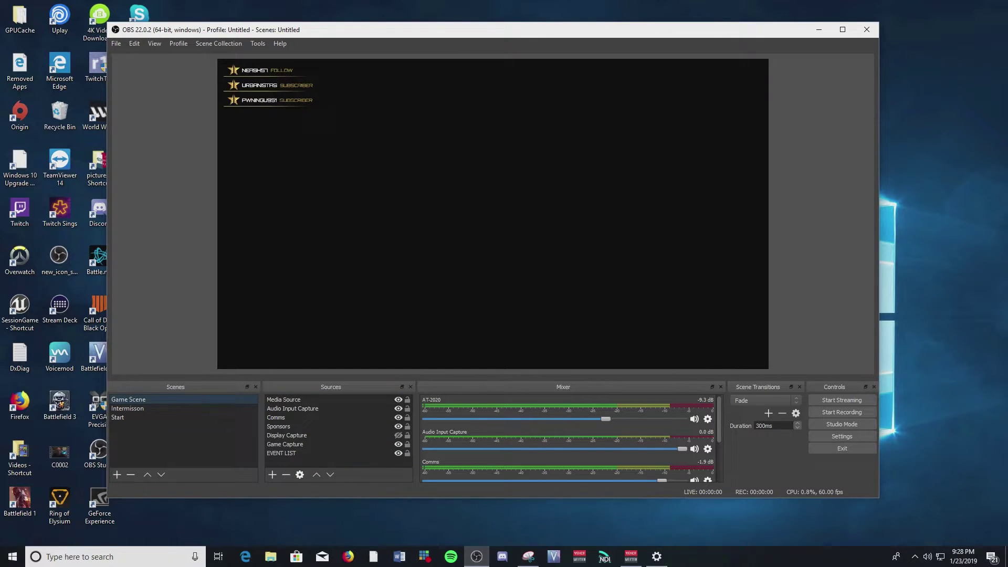
pyautogui.moveTo(562, 386); pyautogui.dragTo(823, 119)
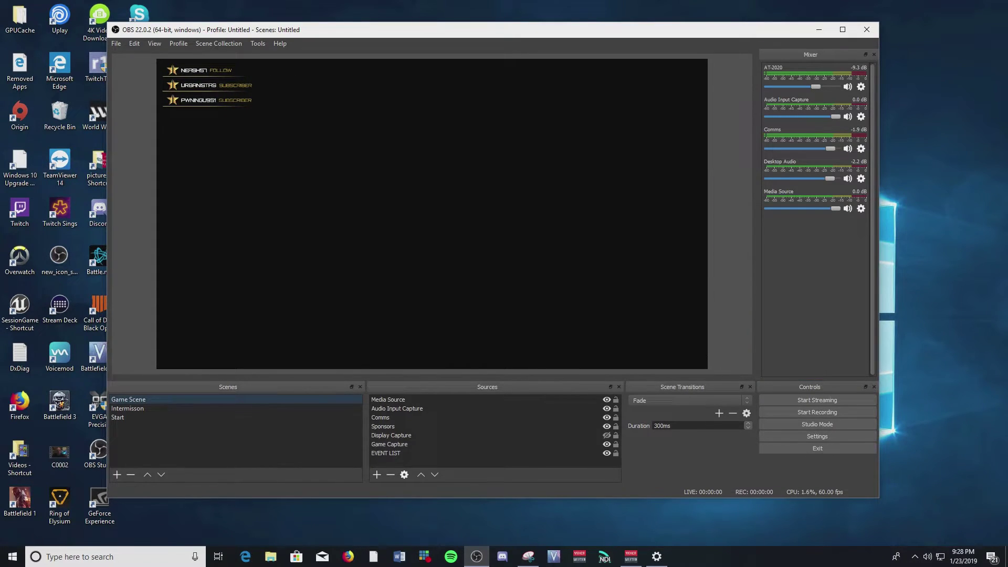
pyautogui.moveTo(227, 387); pyautogui.dragTo(137, 157)
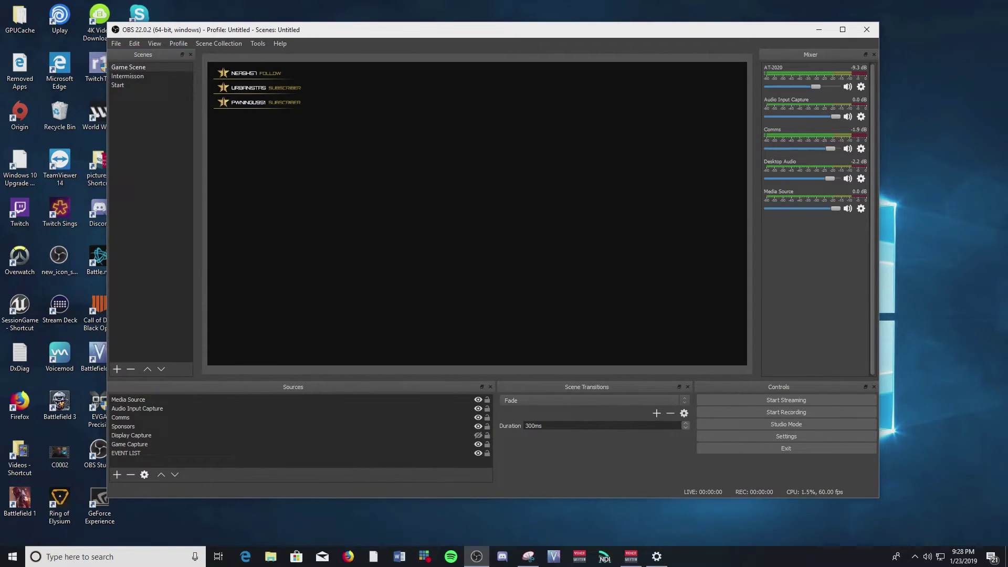
pyautogui.moveTo(293, 386); pyautogui.dragTo(603, 389)
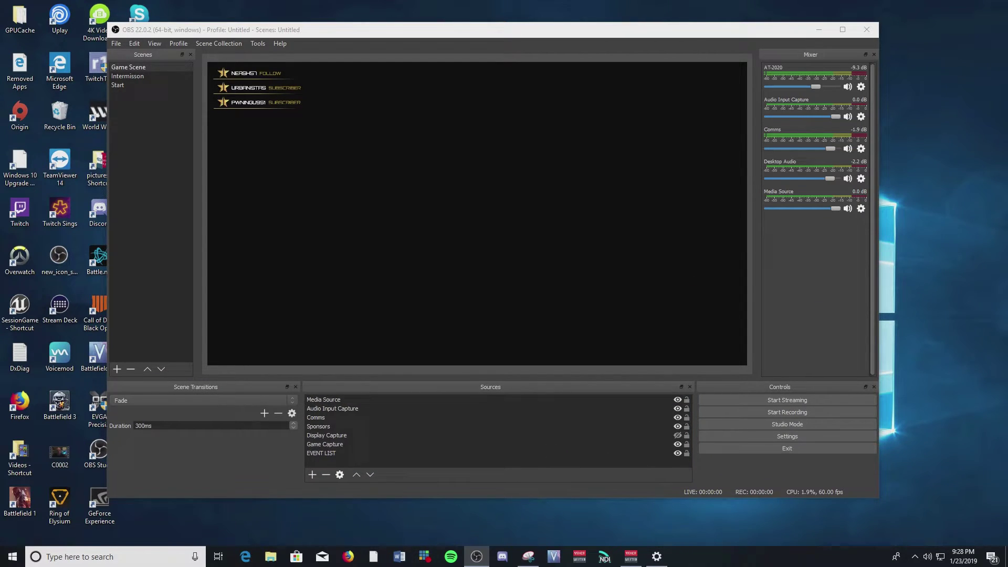
pyautogui.hotkey('alt', 'v')
pyautogui.press('Left')
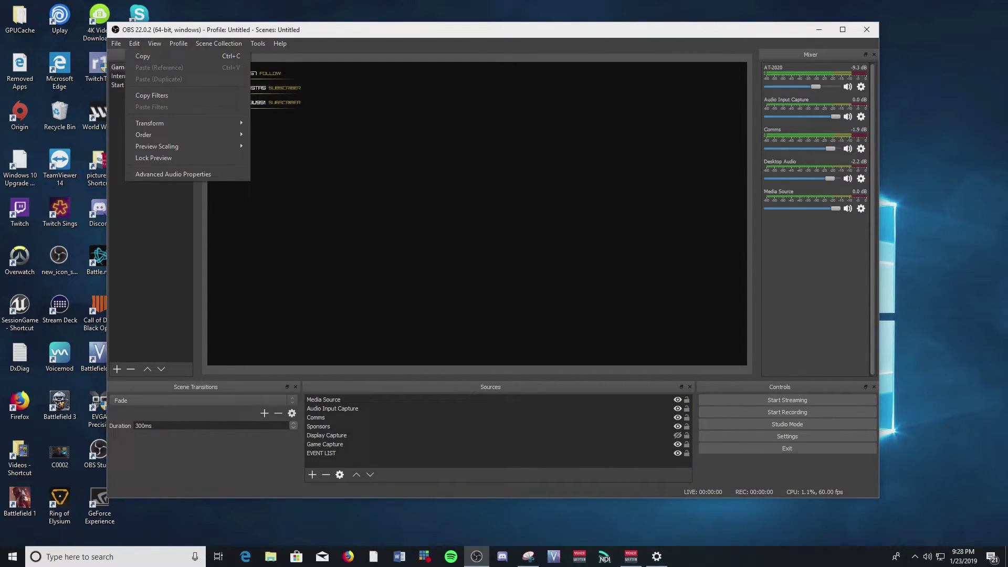
pyautogui.press('Right')
pyautogui.press('Right')
pyautogui.press('Left')
pyautogui.press('Down')
pyautogui.press('Down')
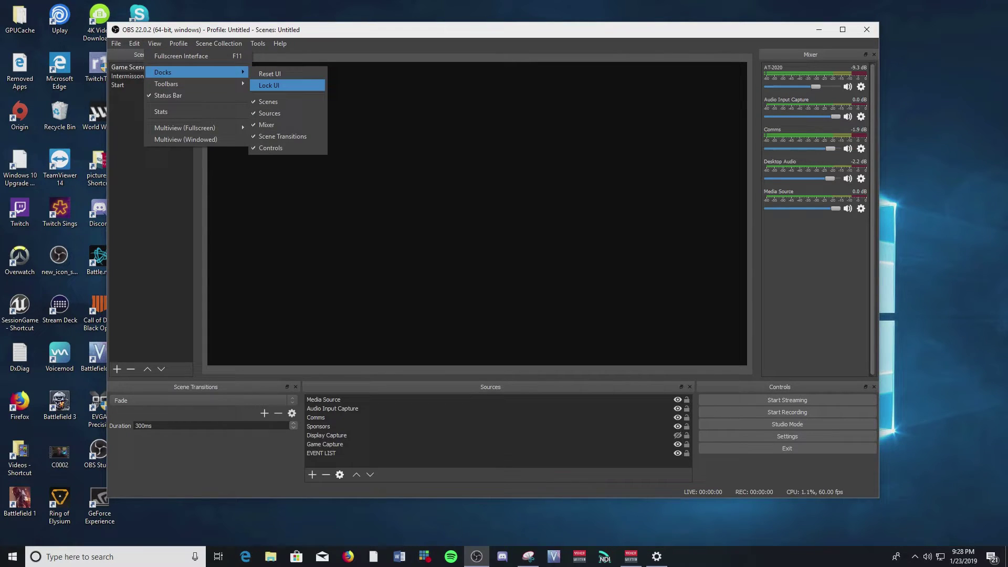
pyautogui.press('Up')
pyautogui.press('Return')
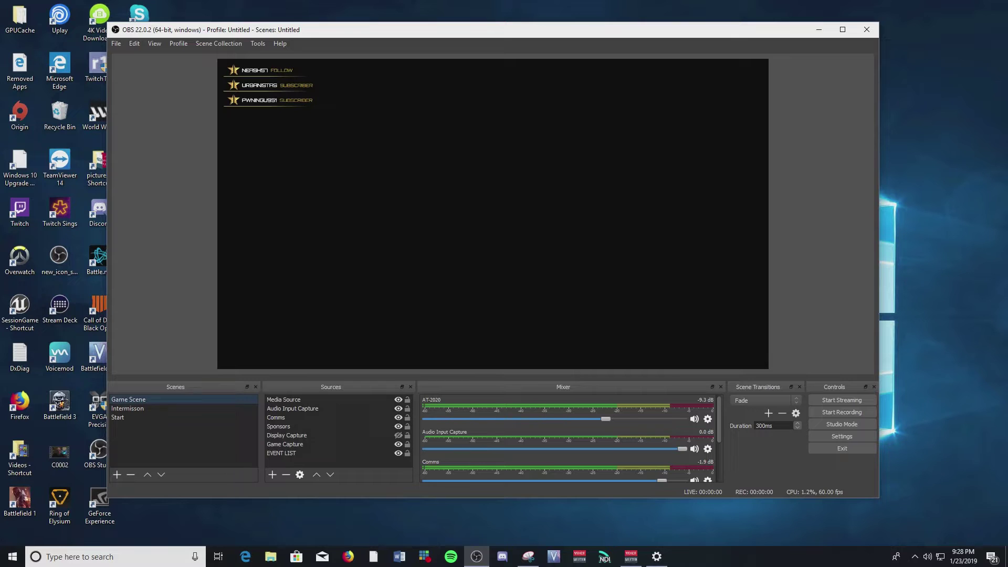
# Step: Float the Mixer dock to the right of the main window, then resize it to list all five audio channels
pyautogui.moveTo(472, 30); pyautogui.dragTo(331, 42)
pyautogui.moveTo(422, 400); pyautogui.dragTo(856, 59)
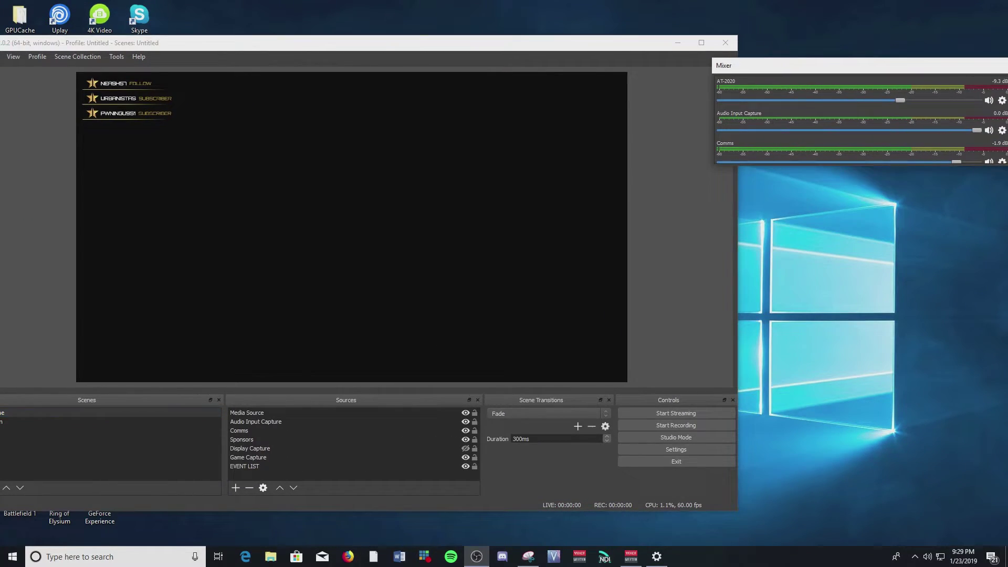
pyautogui.moveTo(834, 166); pyautogui.dragTo(838, 274)
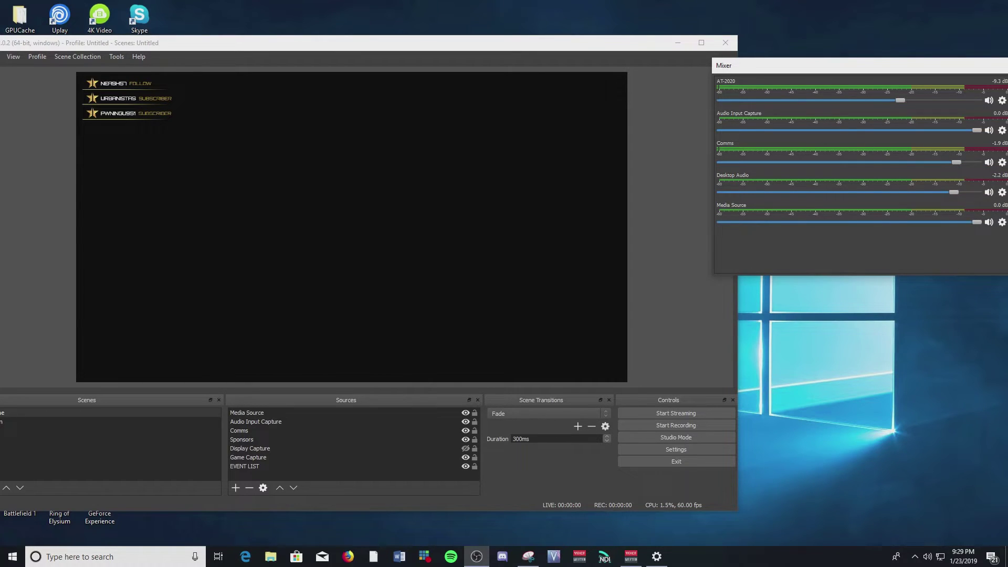
pyautogui.moveTo(714, 168); pyautogui.dragTo(805, 168)
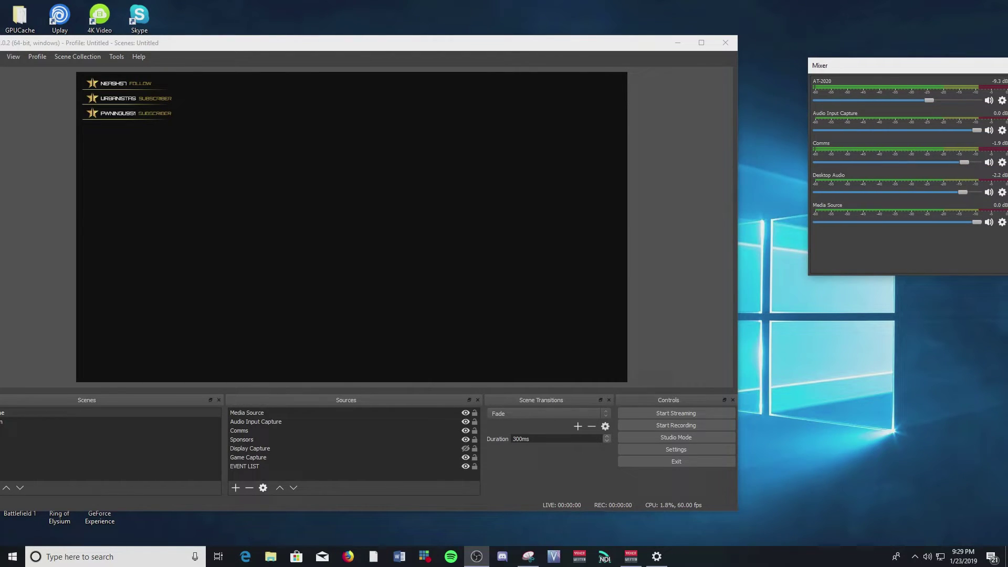
pyautogui.moveTo(840, 65); pyautogui.dragTo(801, 49)
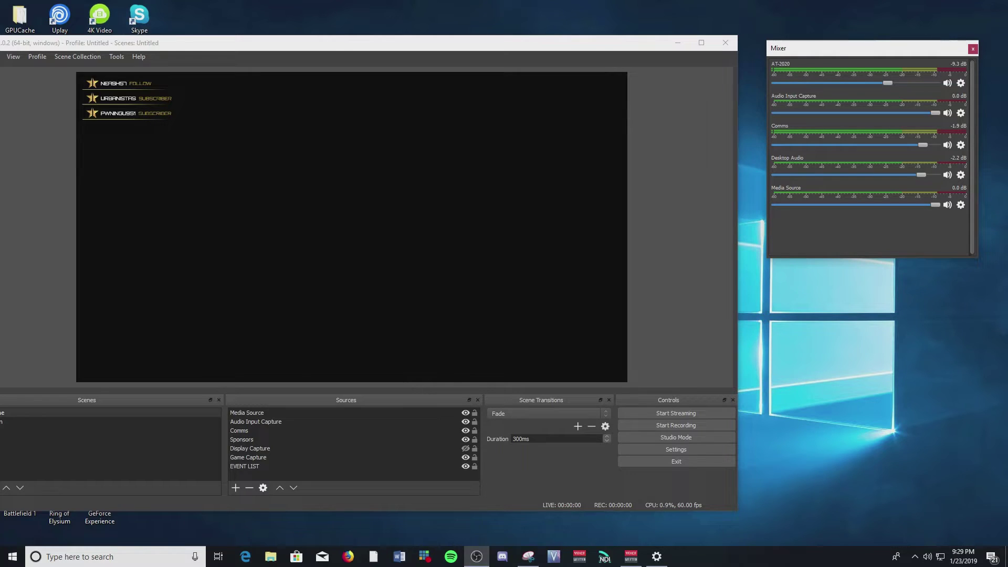
pyautogui.moveTo(866, 256); pyautogui.dragTo(866, 348)
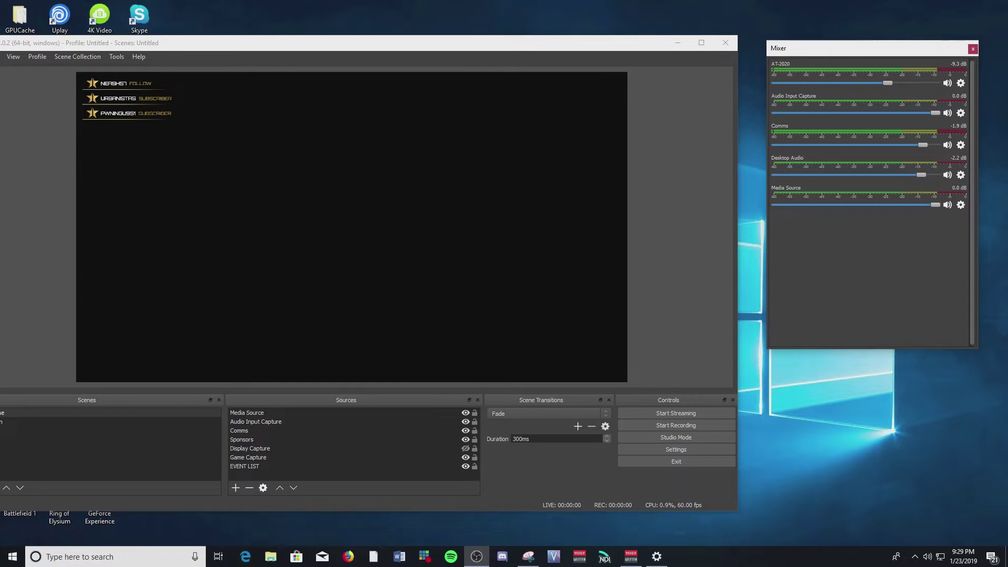